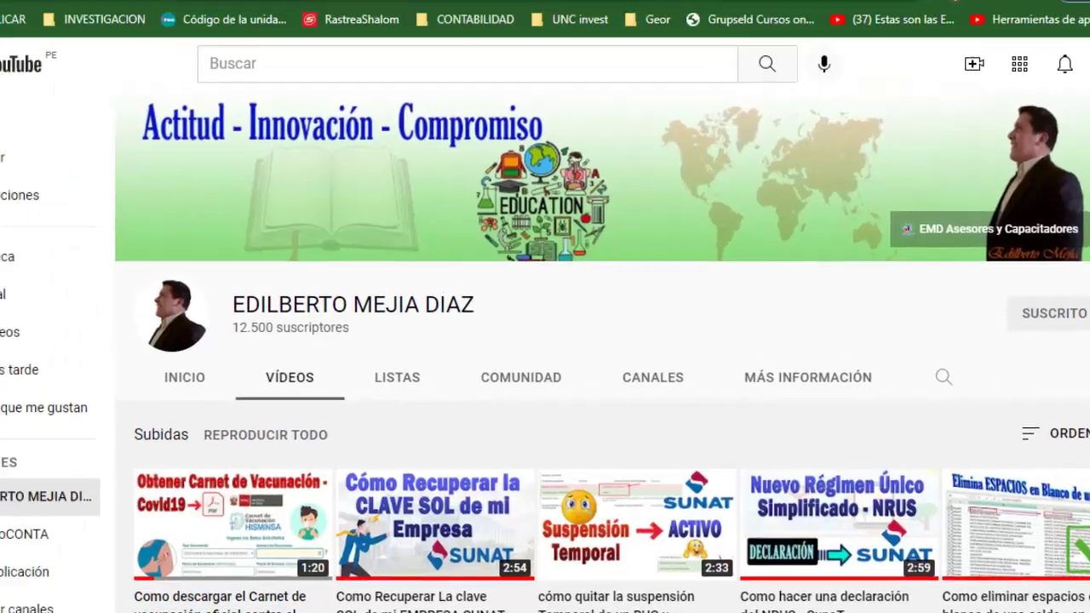
- Search for 'sunat' in a new Chrome tab and open the official sunat.gob.pe site
key("ctrl+t")
type("su")
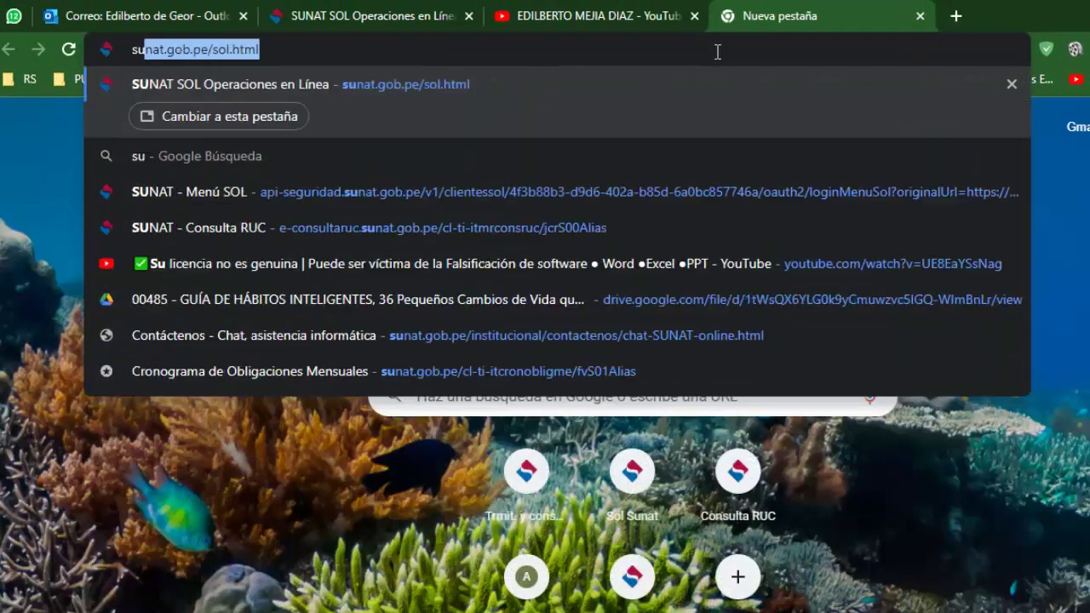
type("nat")
key("Return")
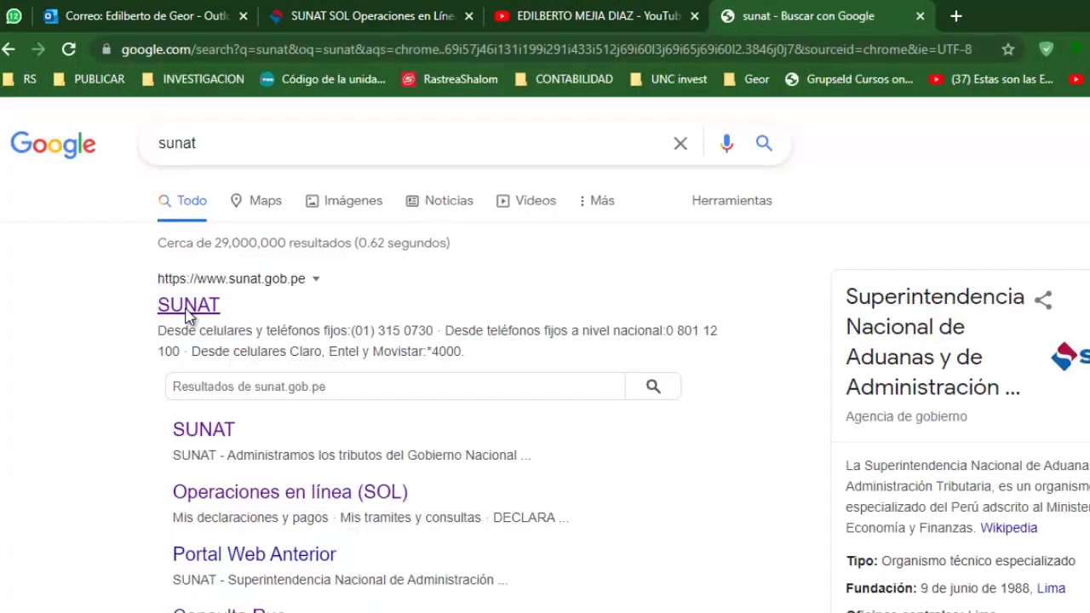
left_click(186, 305)
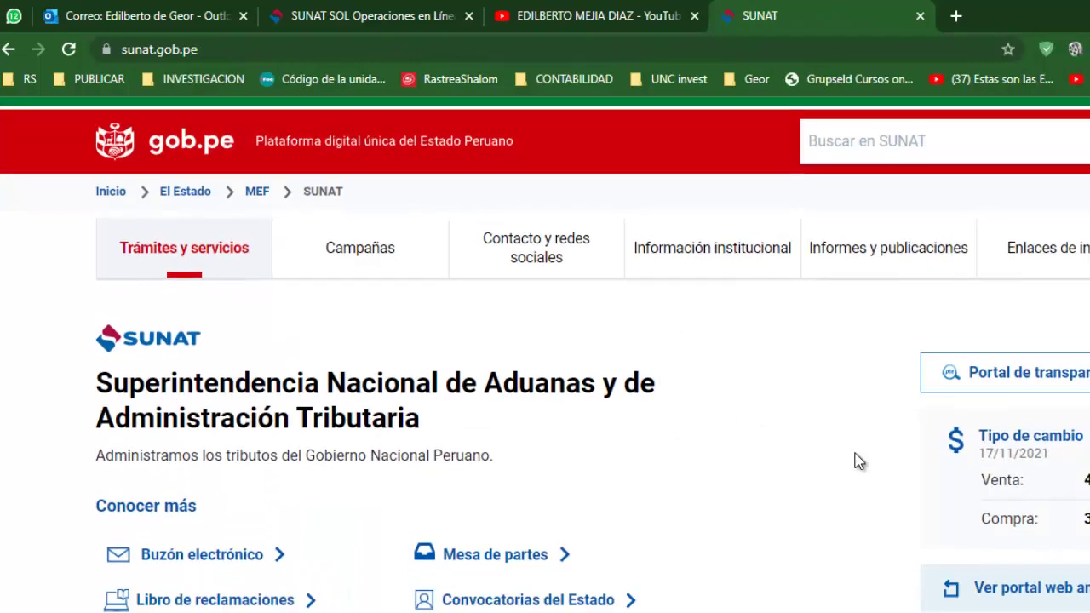
- Go to SOL, enter the Nueva plataforma and sign in with the saved SOL credentials
scroll(857, 458, "down", 4)
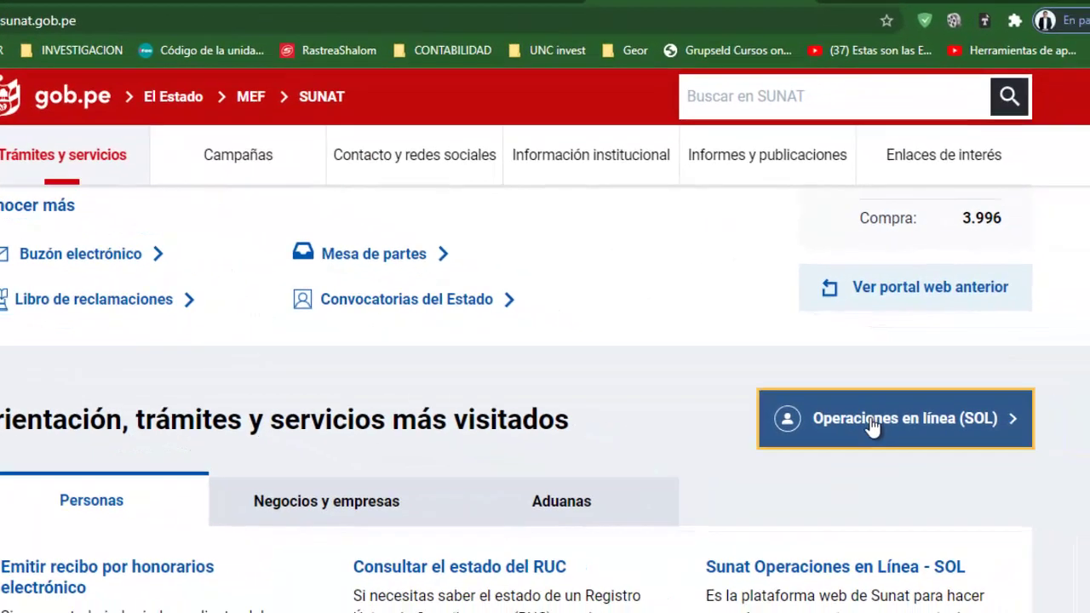
left_click(872, 426)
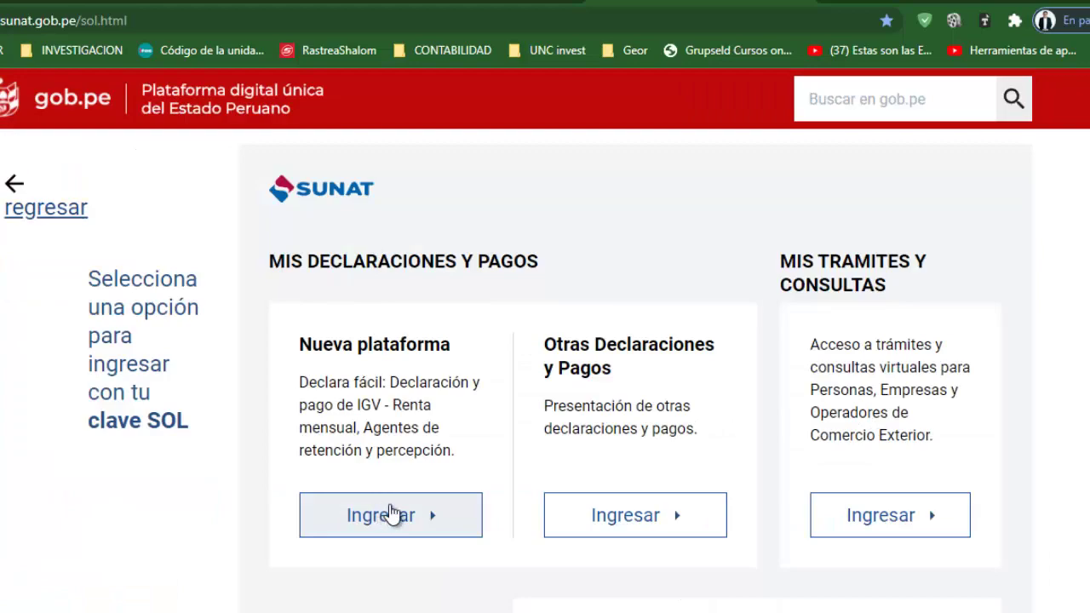
left_click(384, 518)
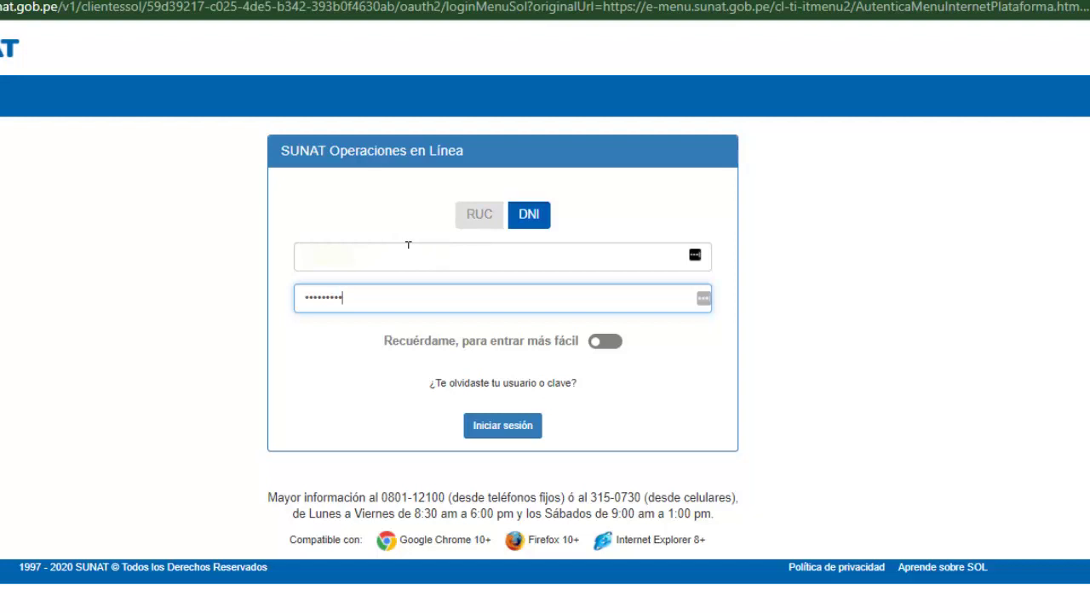
left_click(497, 437)
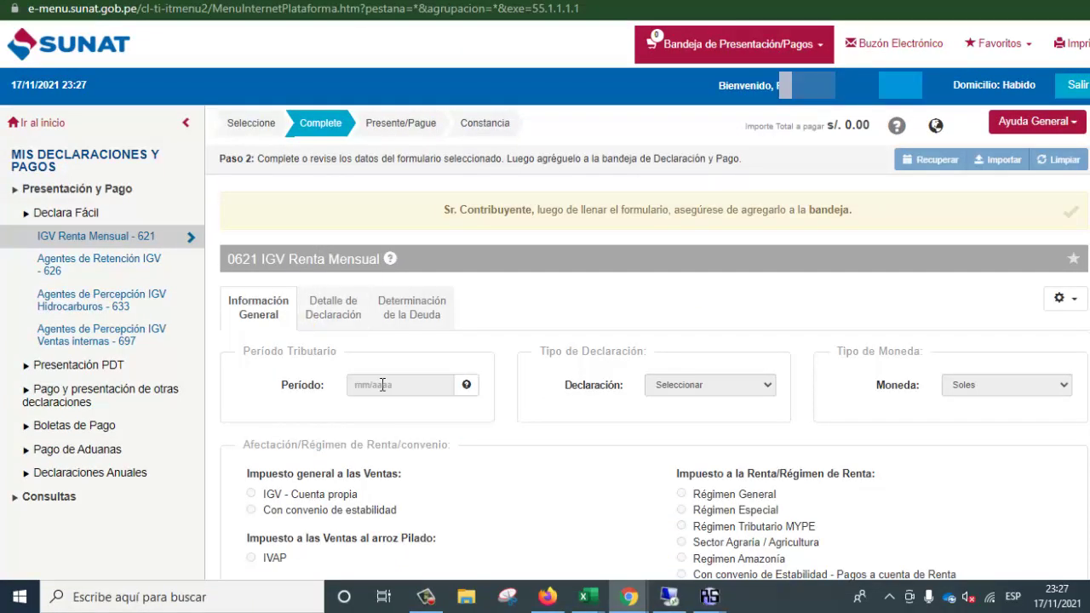
- Dismiss the tray reminder and set the Form 621 period to October 2021, noting the Régimen General notice
left_click(1070, 212)
left_click(397, 331)
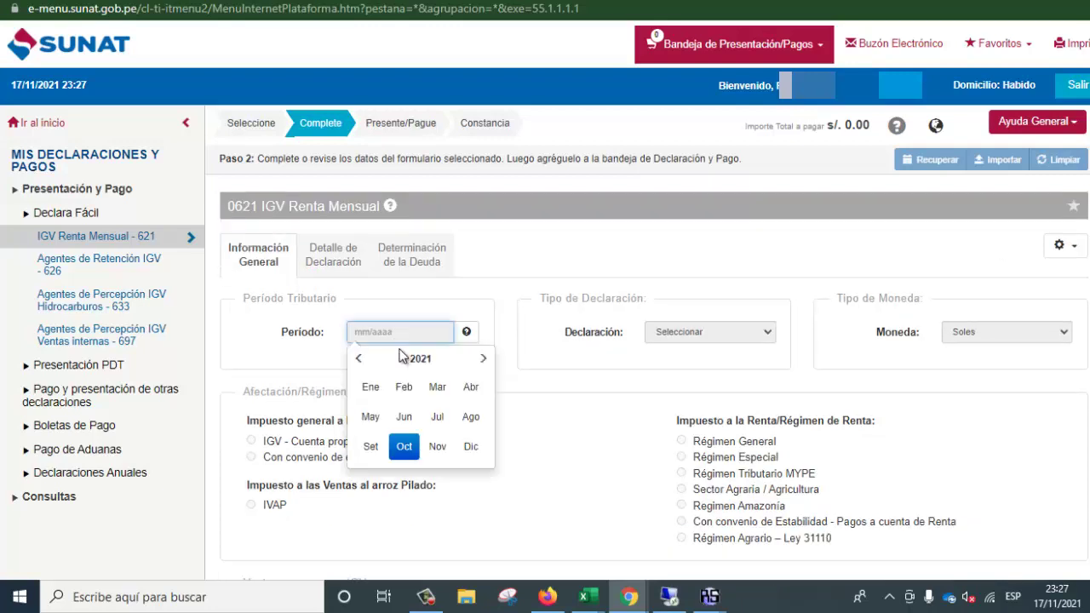
left_click(407, 445)
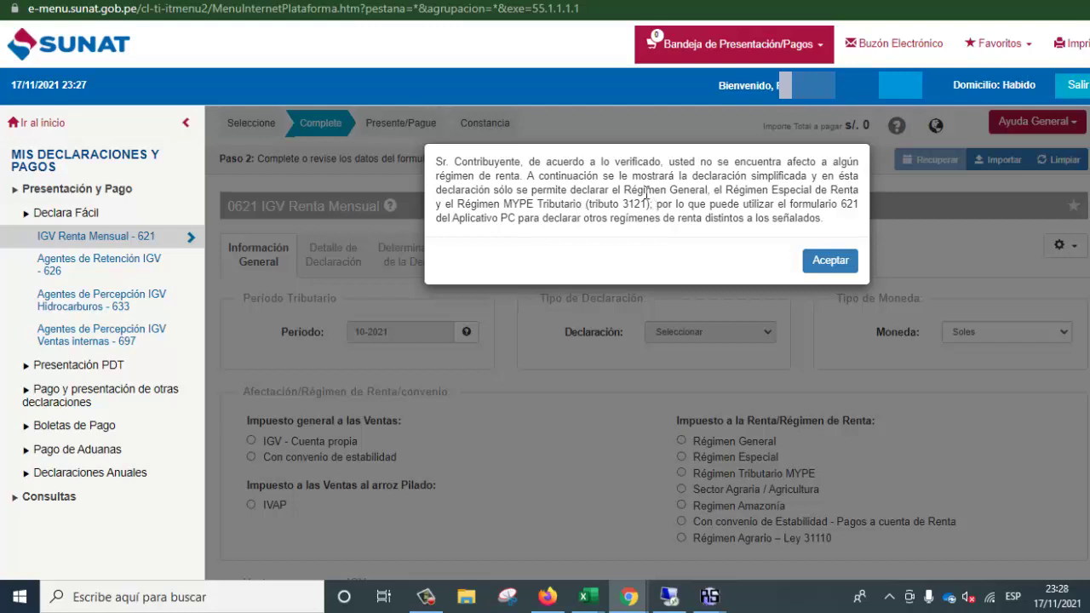
left_click_drag(626, 190, 714, 191)
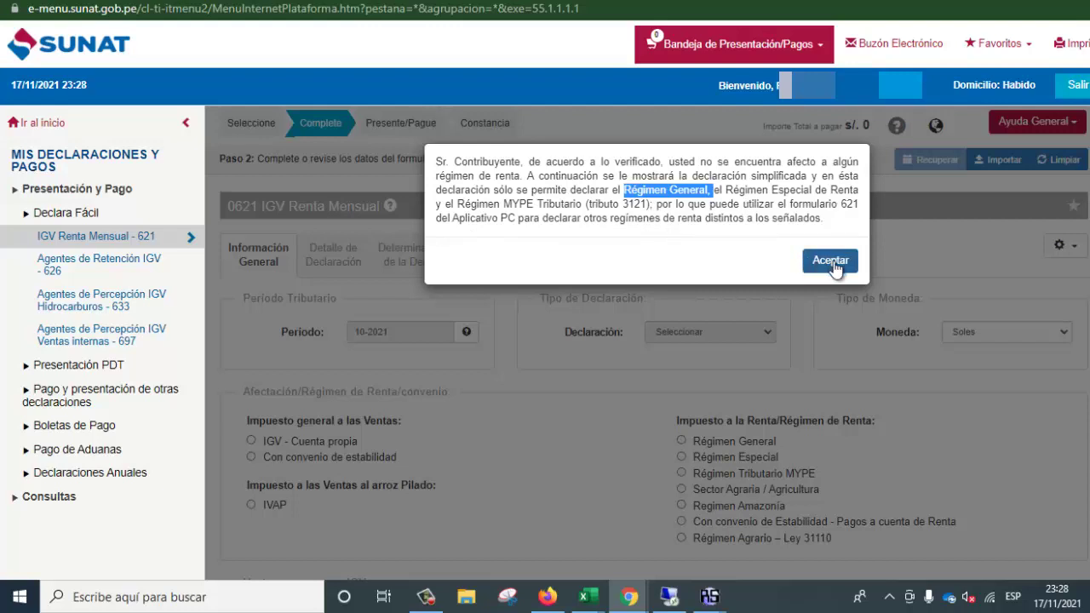
- Accept the notice, keep 'No' for sin movimiento, choose Régimen Tributario MYPE and continue
left_click(830, 262)
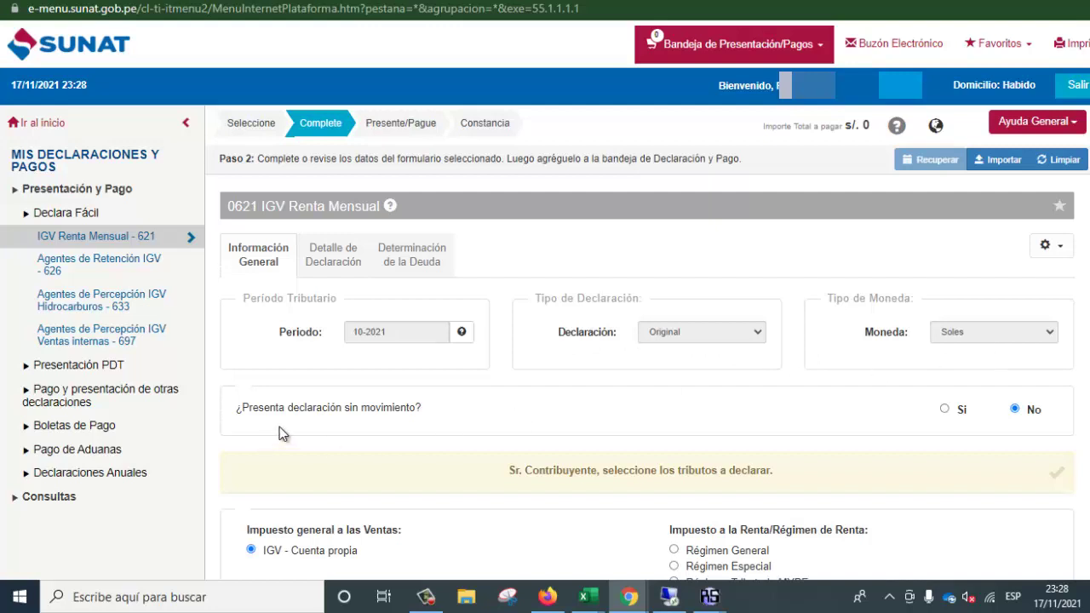
scroll(901, 384, "down", 1)
left_click(947, 304)
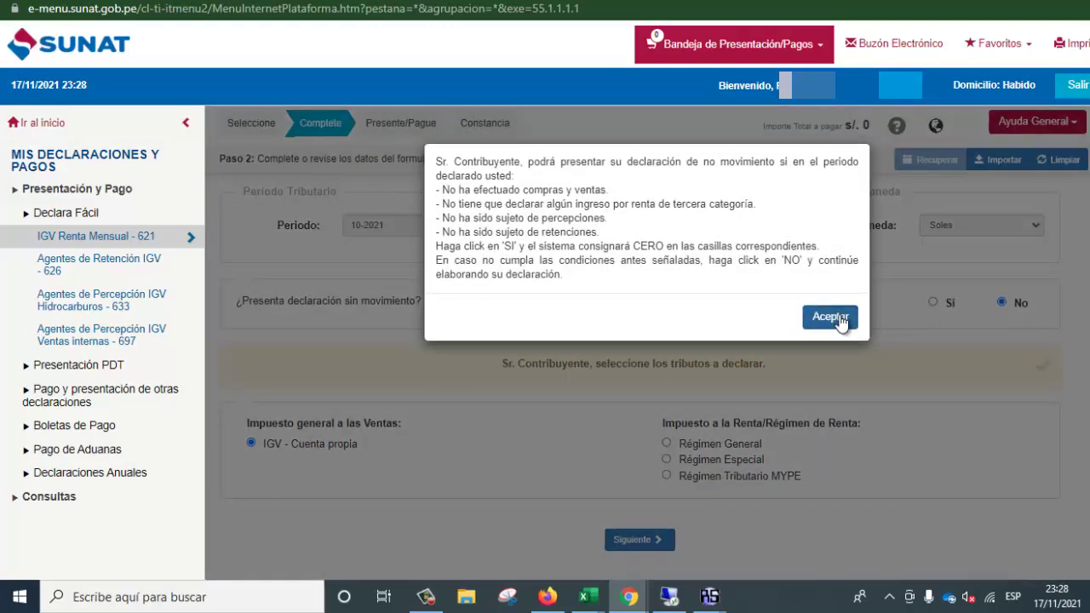
left_click(840, 320)
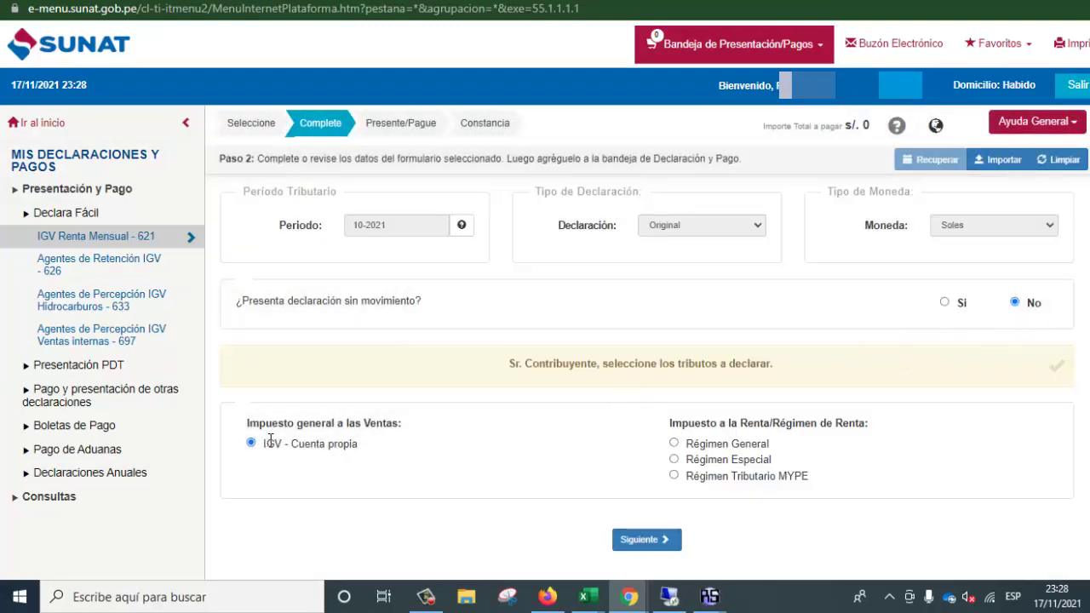
left_click(674, 477)
left_click(658, 545)
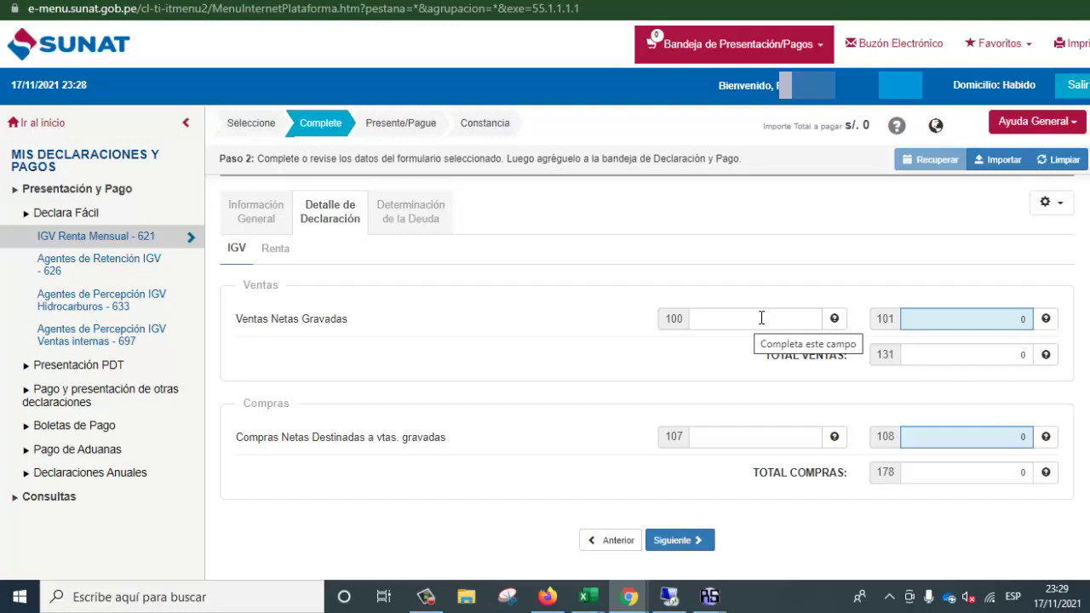
- Enter 500 as Ingresos Netos in box 301 and continue to Determinación de la Deuda
scroll(521, 394, "down", 5)
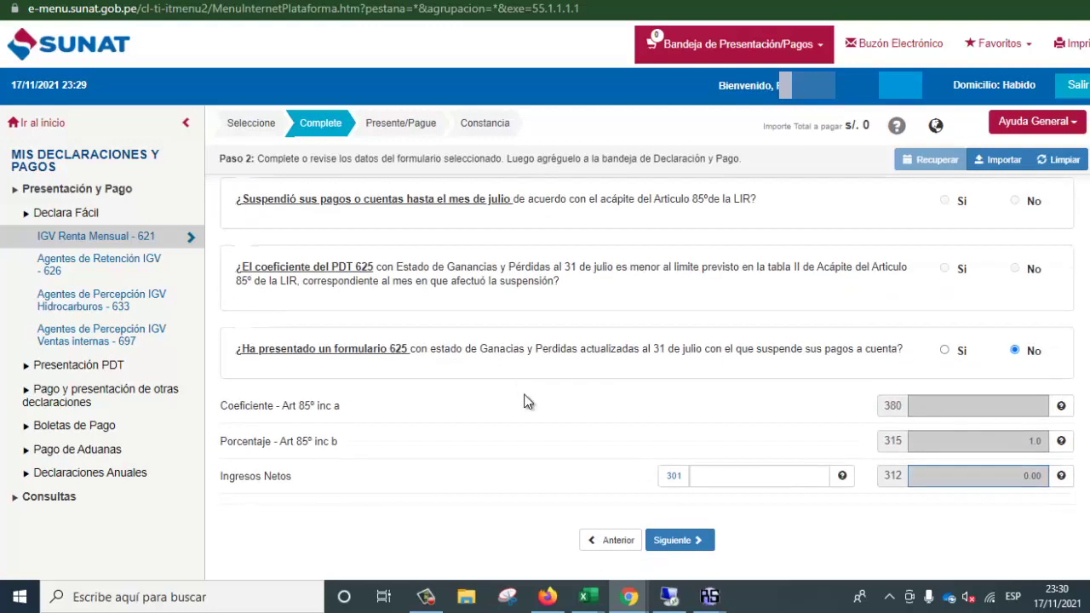
left_click(773, 474)
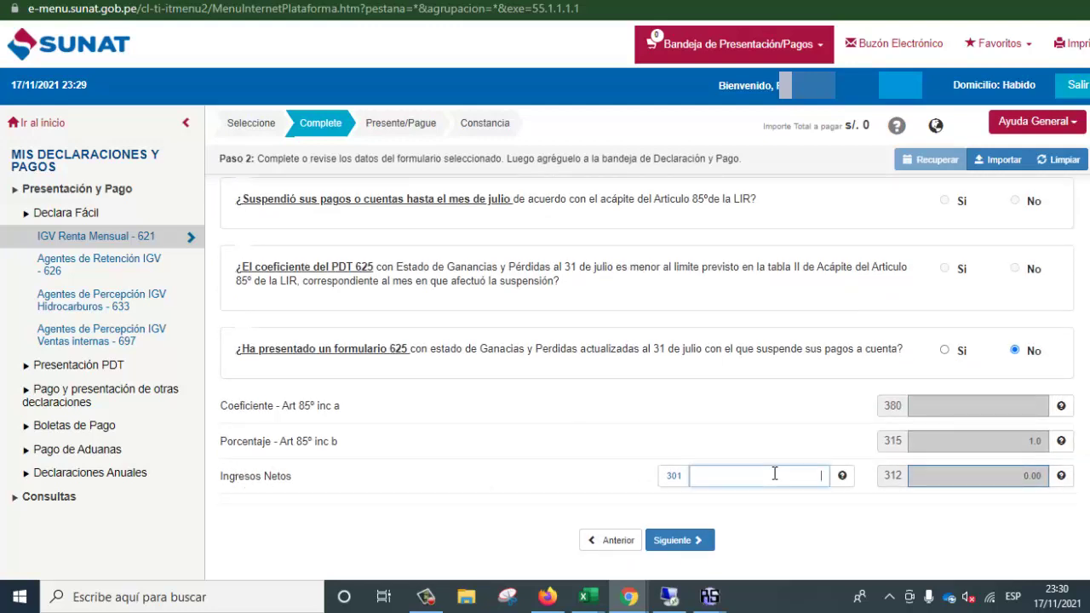
type("500")
left_click(671, 540)
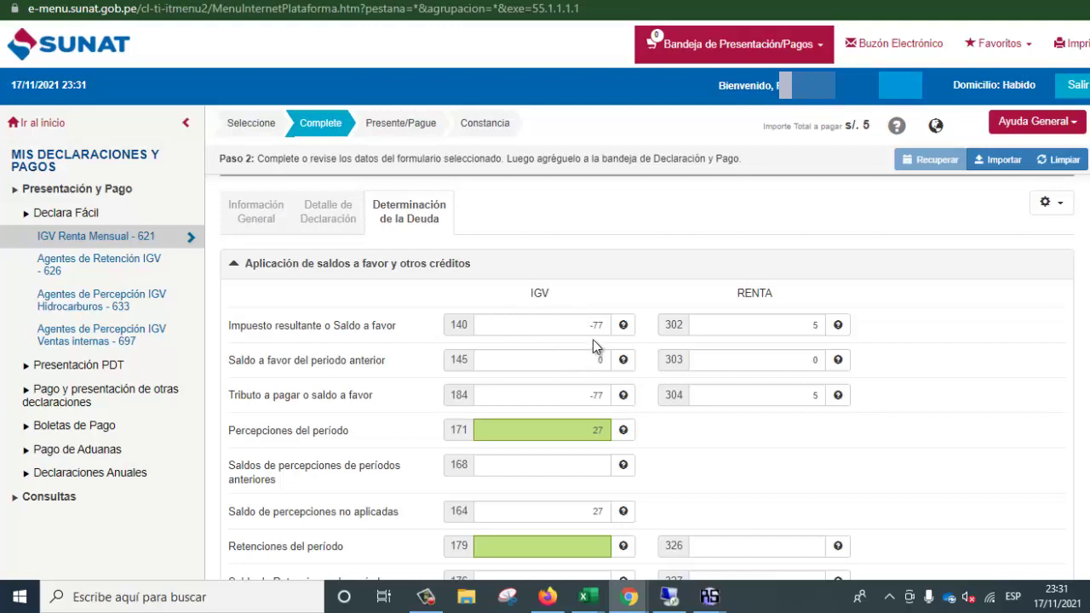
- Enter 130 in box 168 as prior-period perceptions and review the resulting totals
scroll(592, 340, "down", 2)
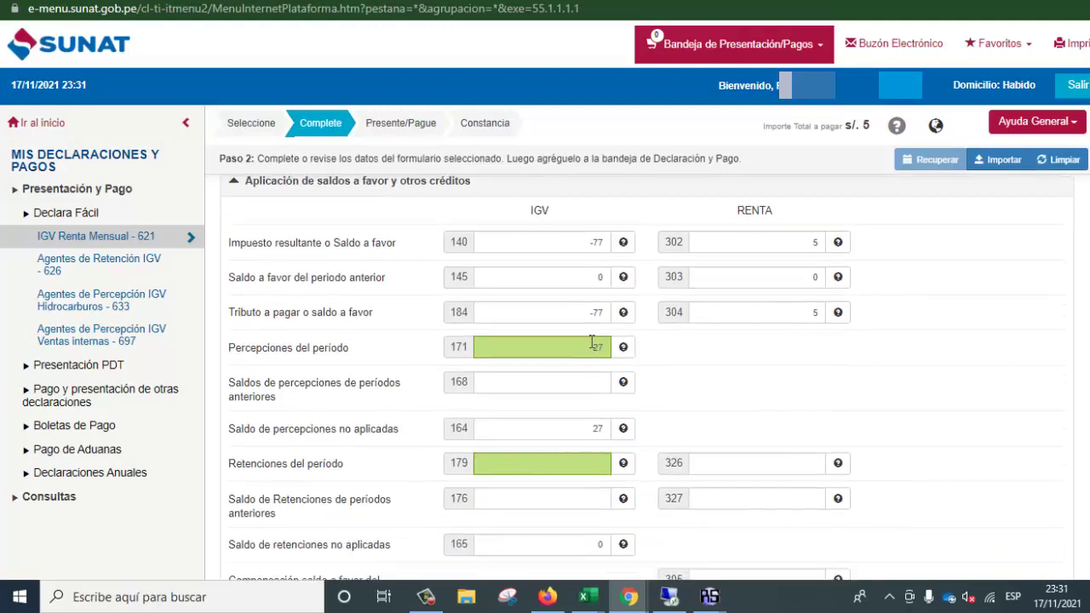
scroll(592, 341, "down", 1)
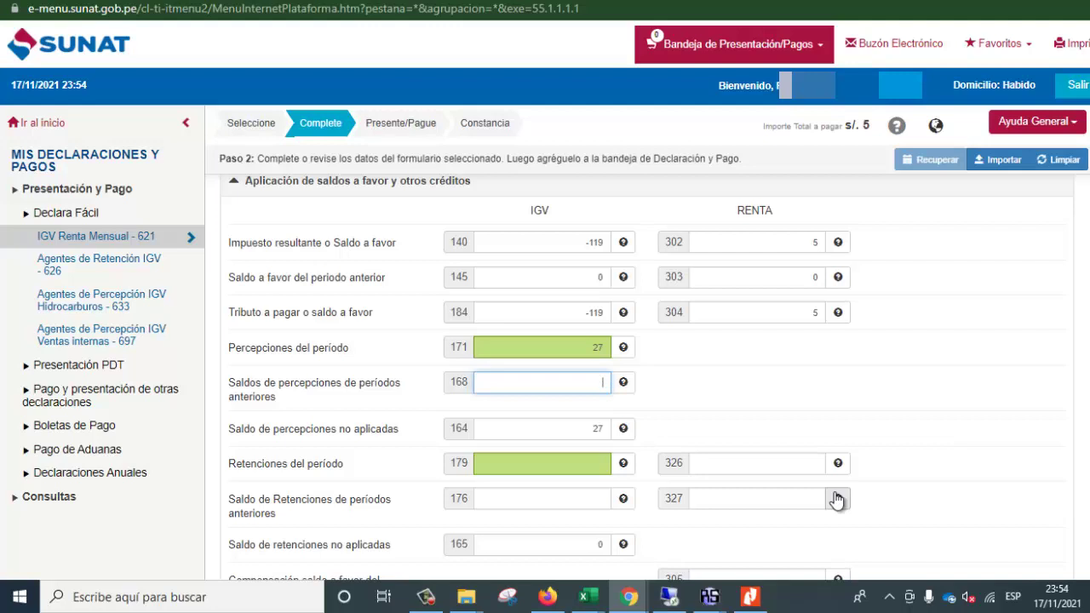
type("13")
type("0")
left_click(716, 388)
scroll(714, 381, "down", 2)
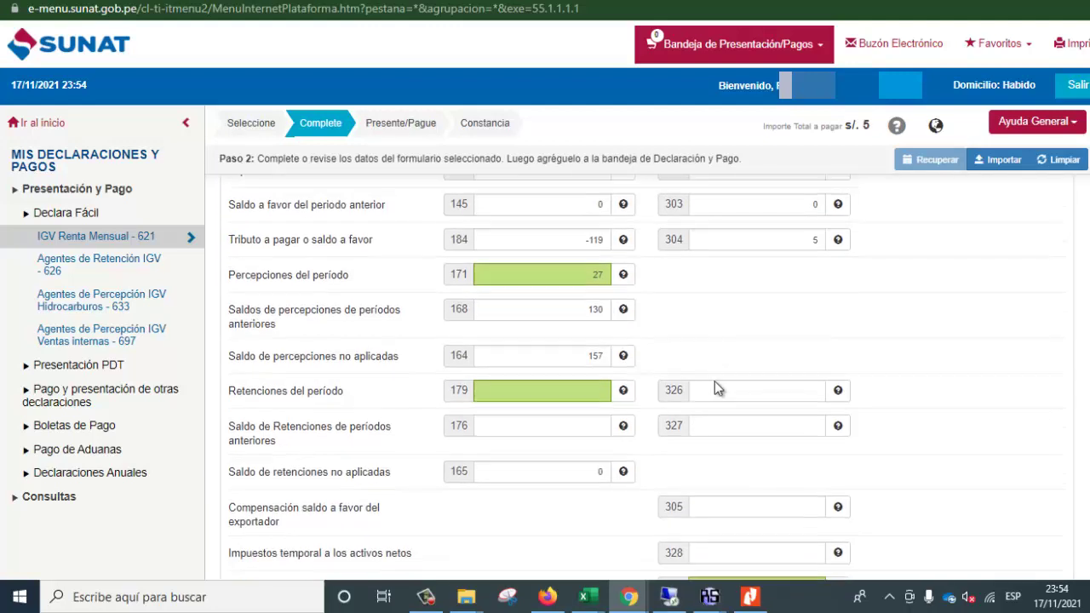
scroll(512, 426, "down", 3)
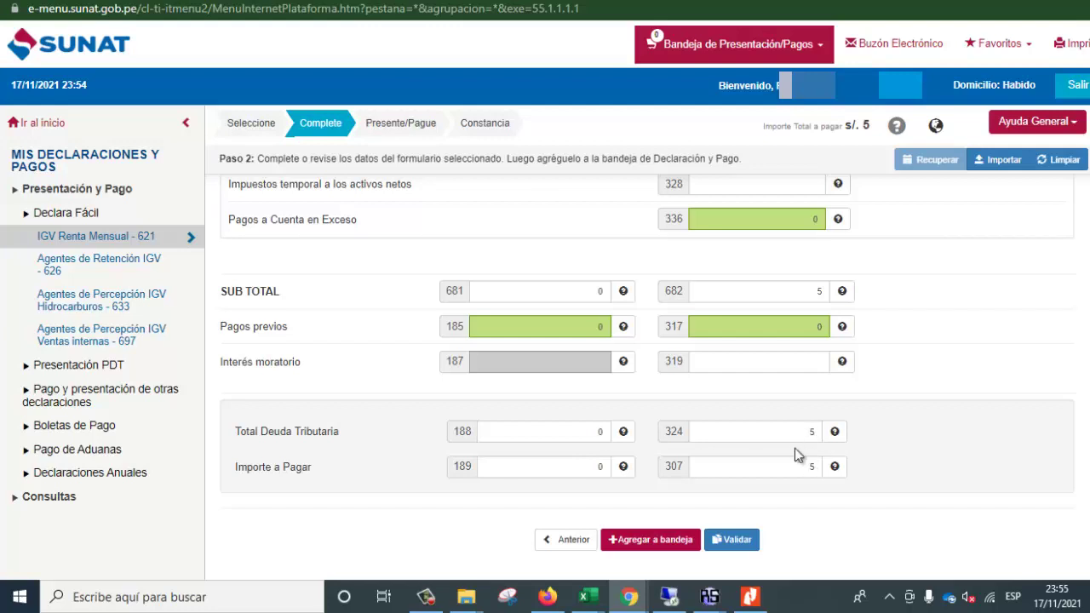
- Validate the filled boxes and add the completed Form 621 to the payment tray
left_click(723, 540)
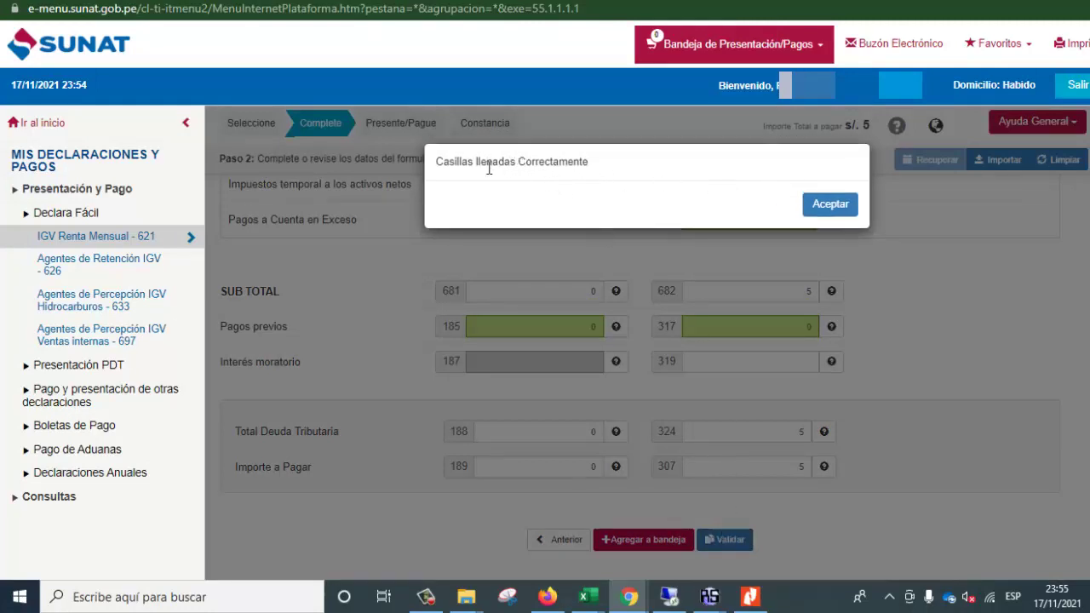
left_click(829, 205)
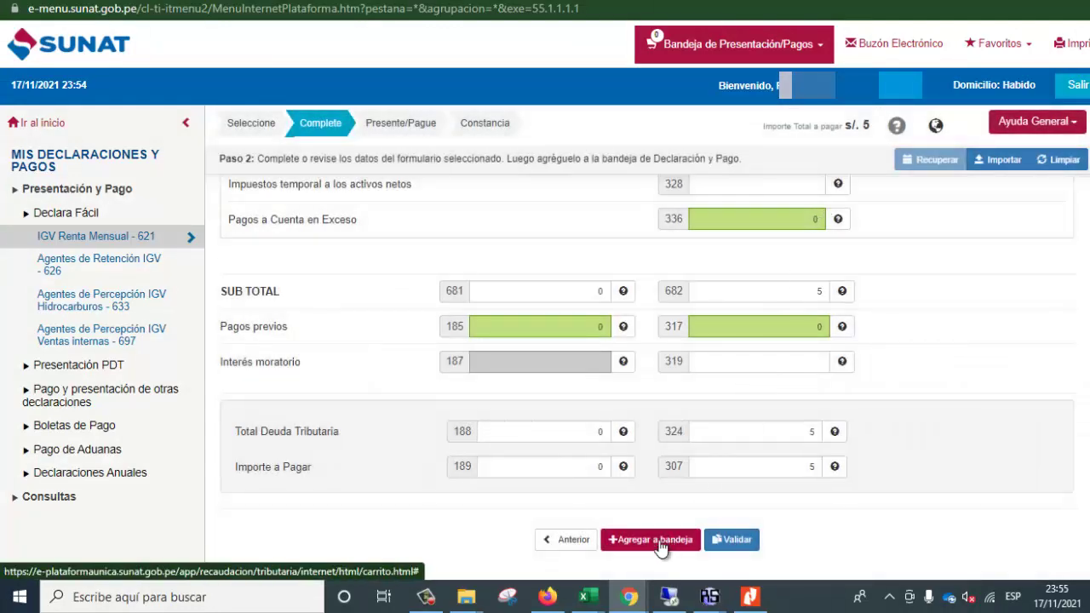
left_click(661, 541)
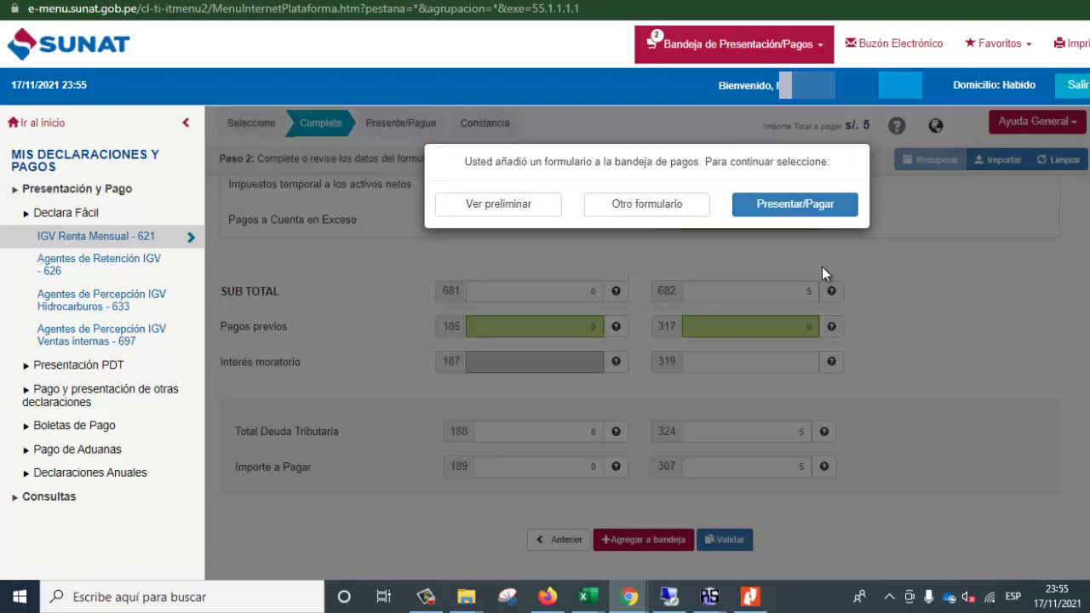
- Present the tray forms choosing NPS payment and accept the S/ 5 amount
left_click(812, 223)
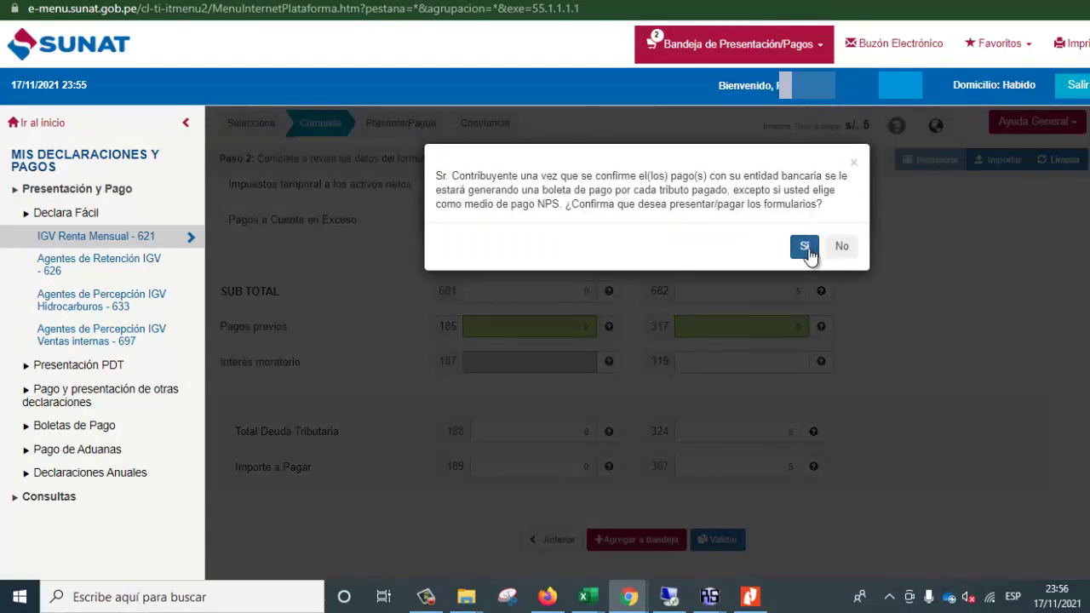
left_click(805, 247)
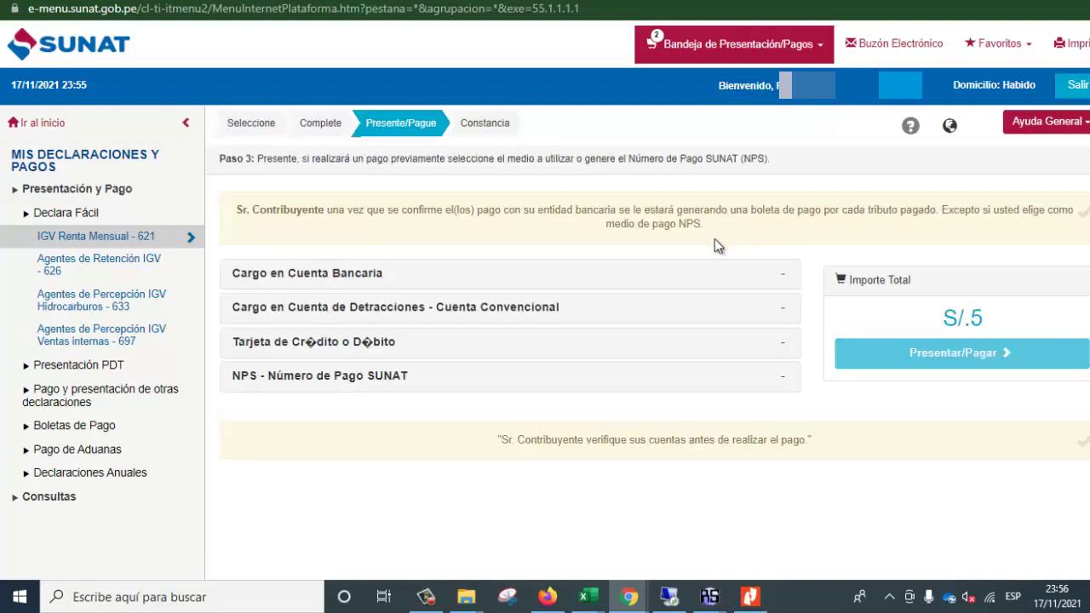
left_click(337, 378)
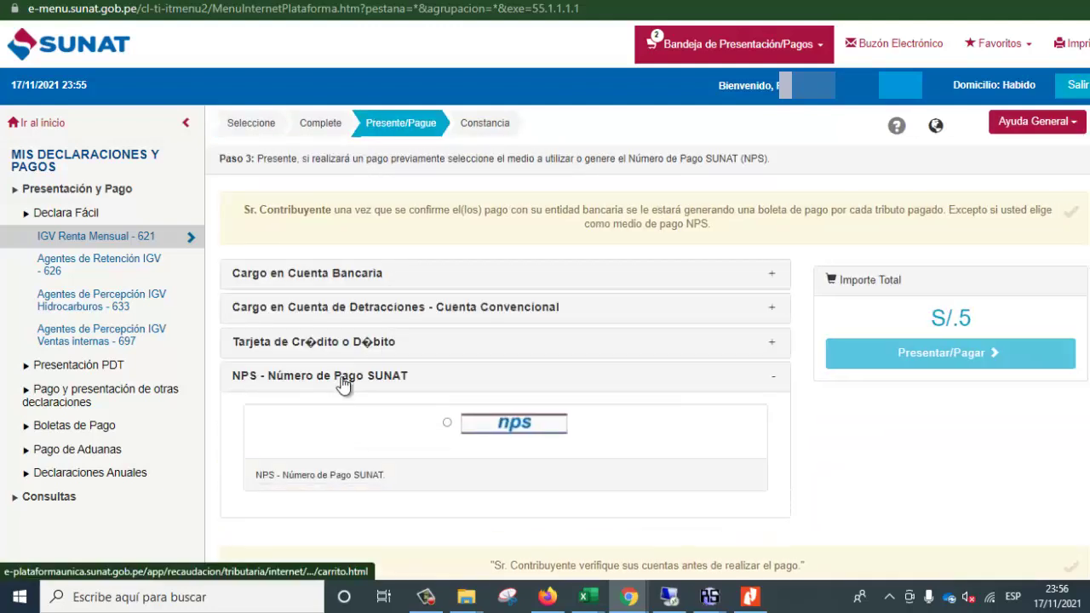
left_click(448, 423)
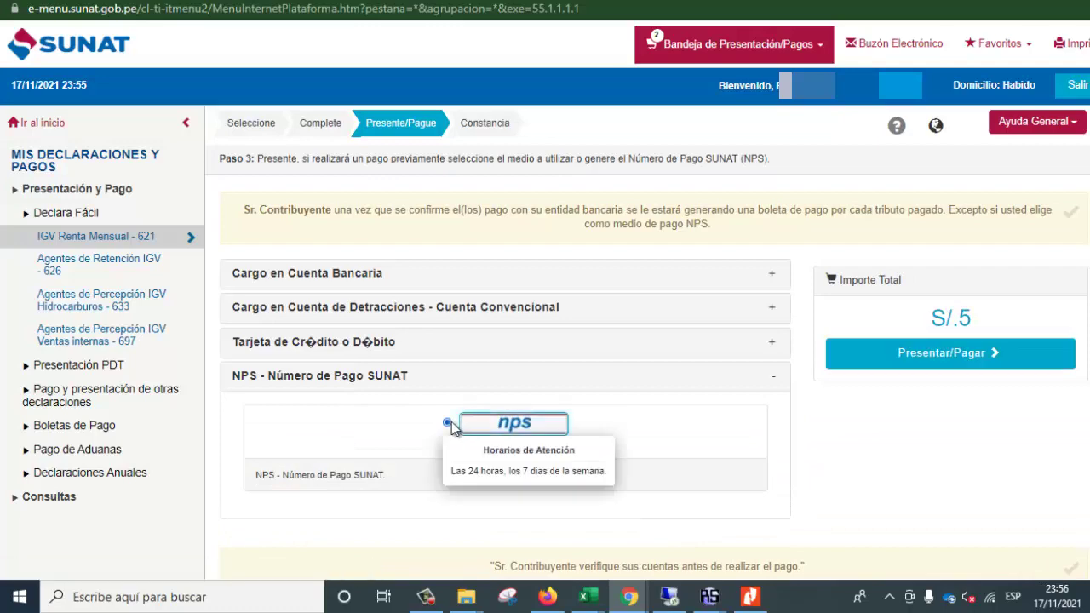
left_click(976, 357)
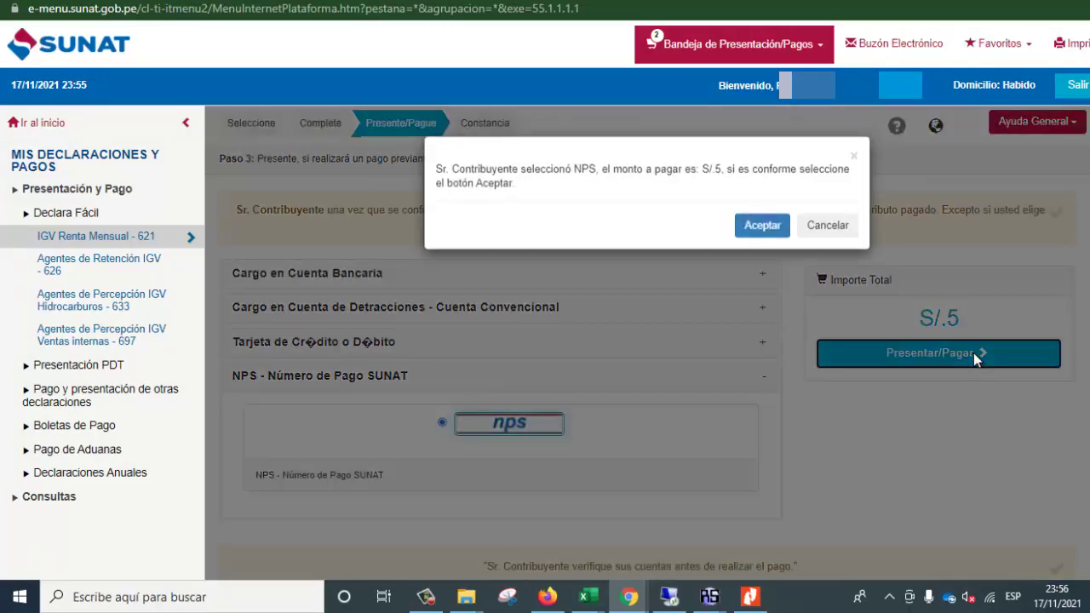
left_click(763, 235)
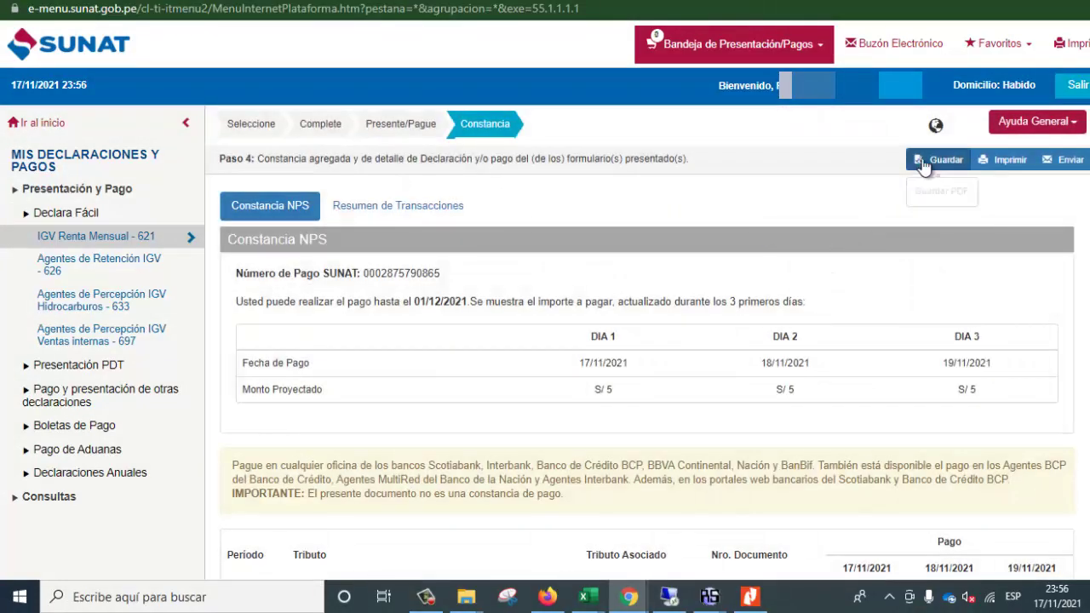
- Save the NPS constancia as ReporteNps.pdf in the 202110 folder and open it
left_click(940, 160)
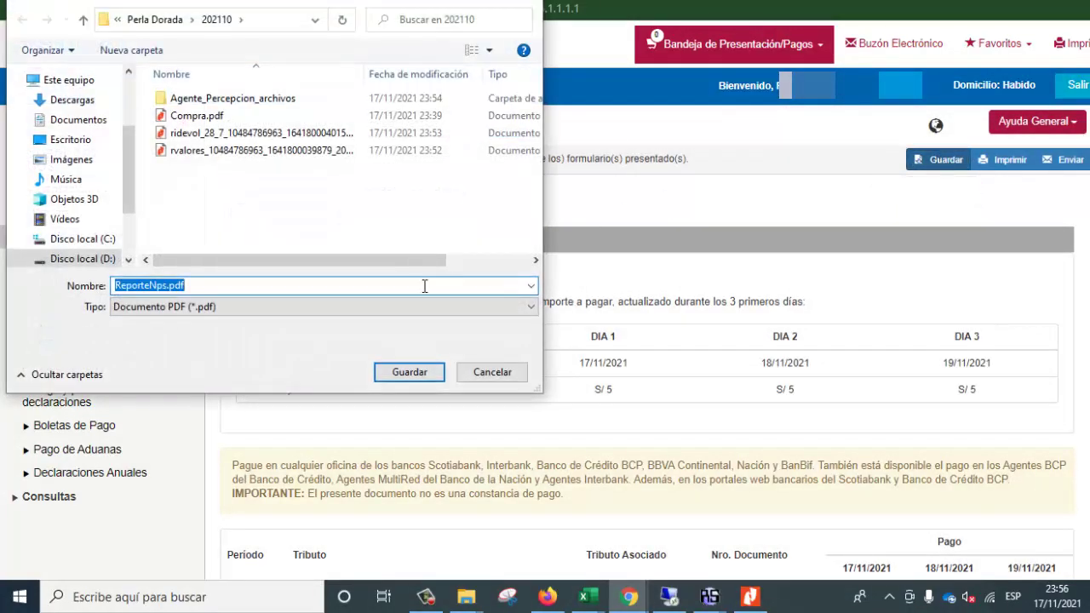
left_click(405, 377)
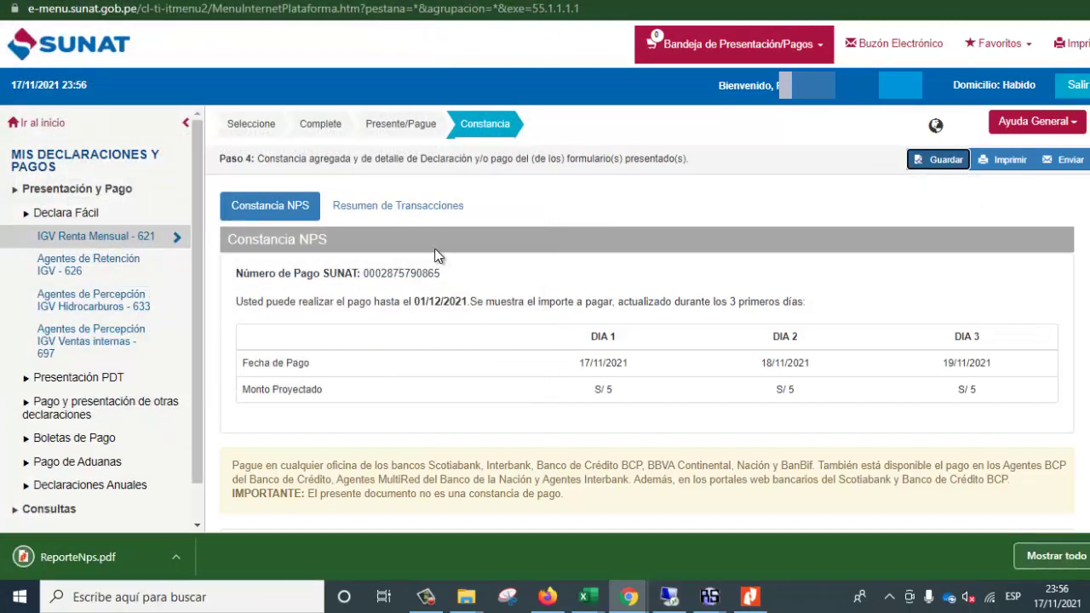
left_click(83, 555)
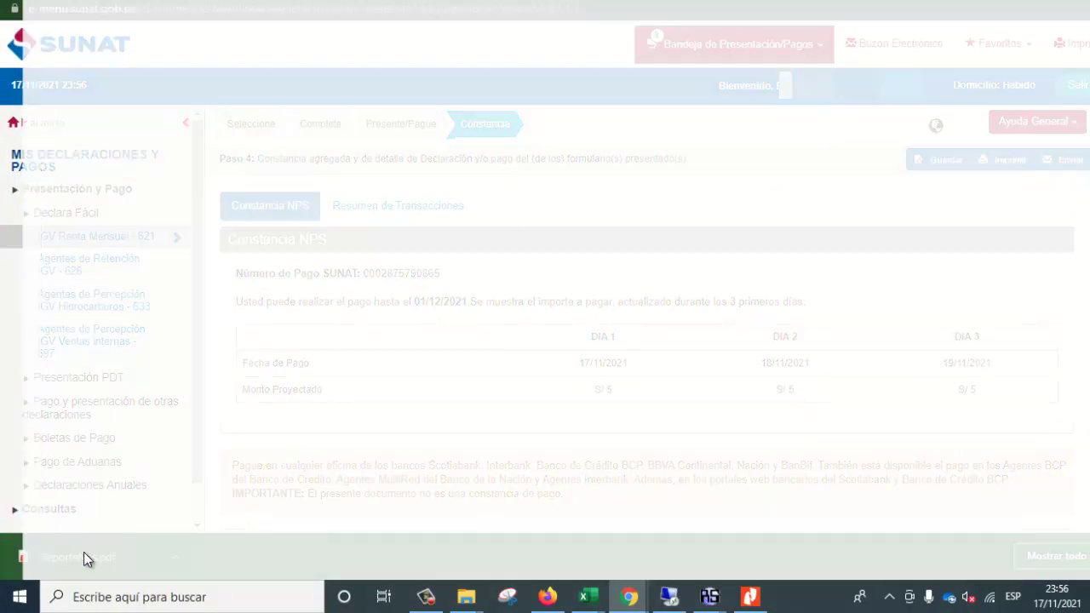
- Scroll through the ReporteNps.pdf payment table, then leave the PDF
scroll(429, 441, "down", 1)
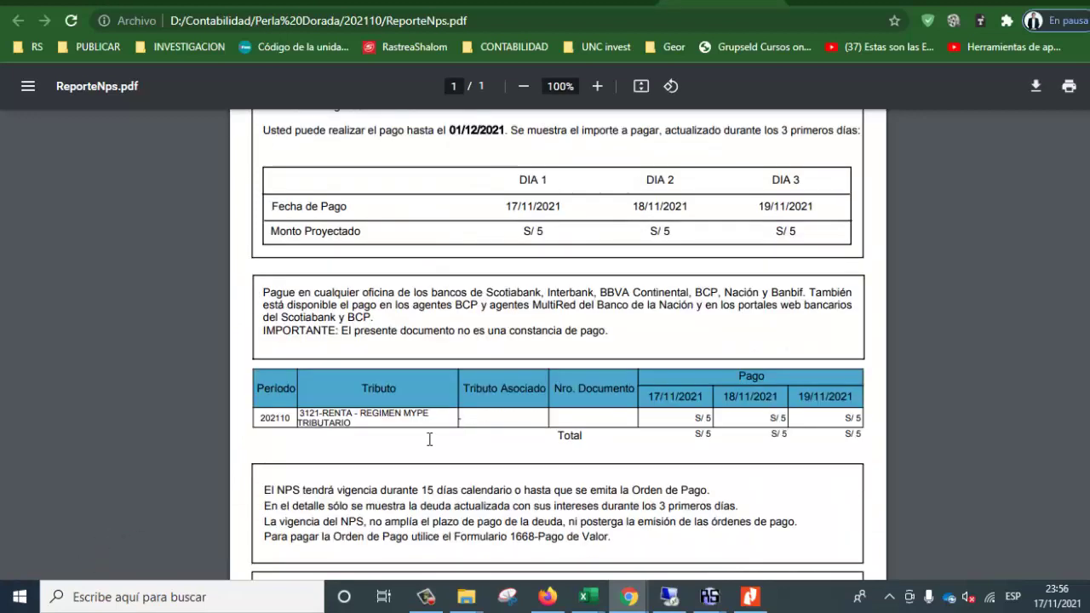
scroll(367, 309, "down", 1)
scroll(368, 308, "up", 3)
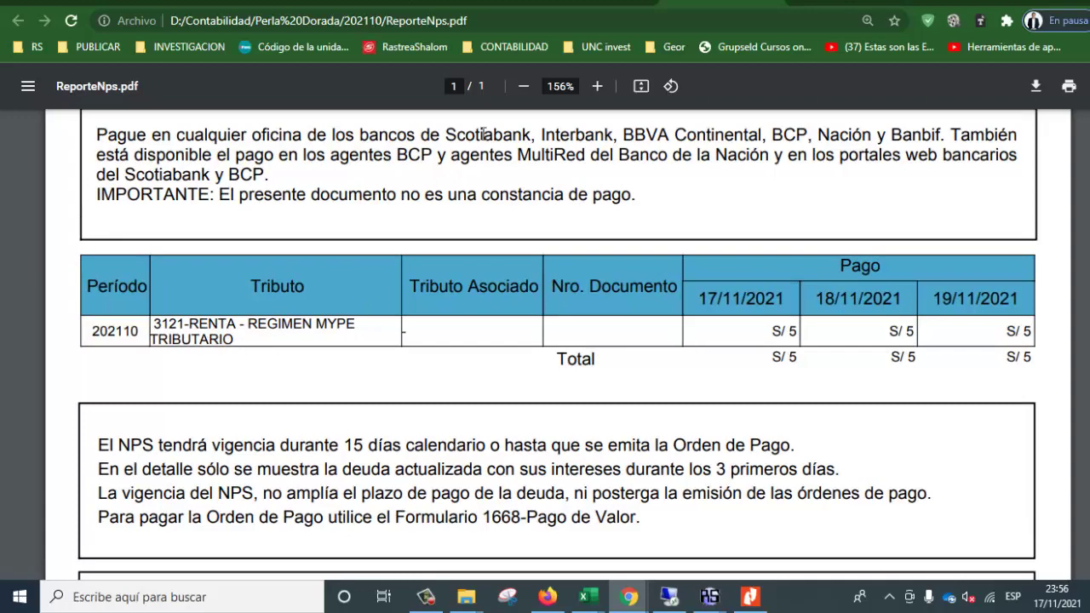
left_click(627, 2)
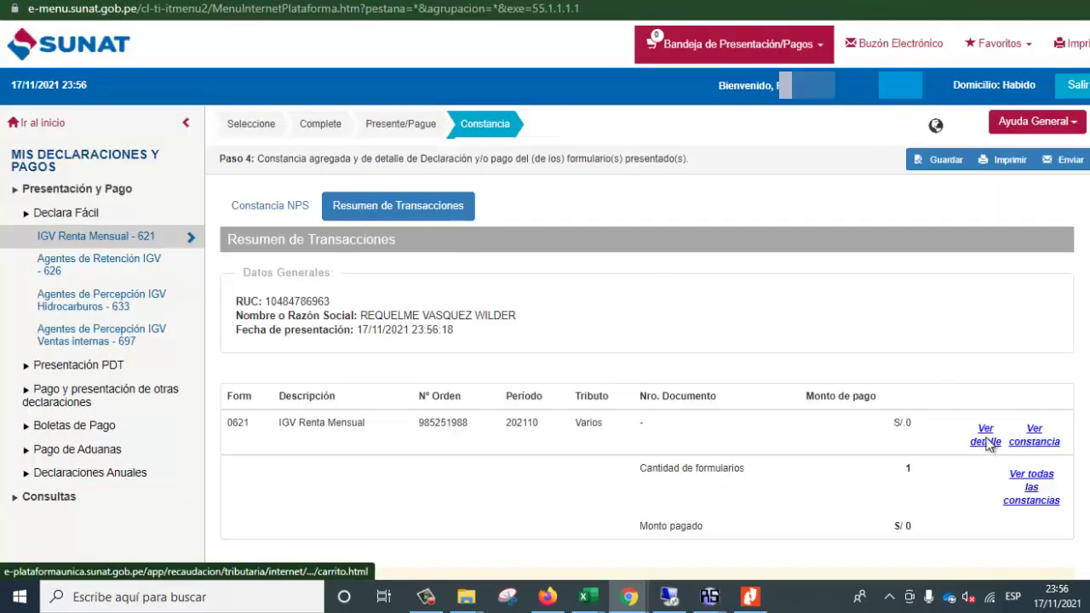
- View the Form 621 declaration detail and save it as ConstanciaDetalle.pdf
left_click(986, 436)
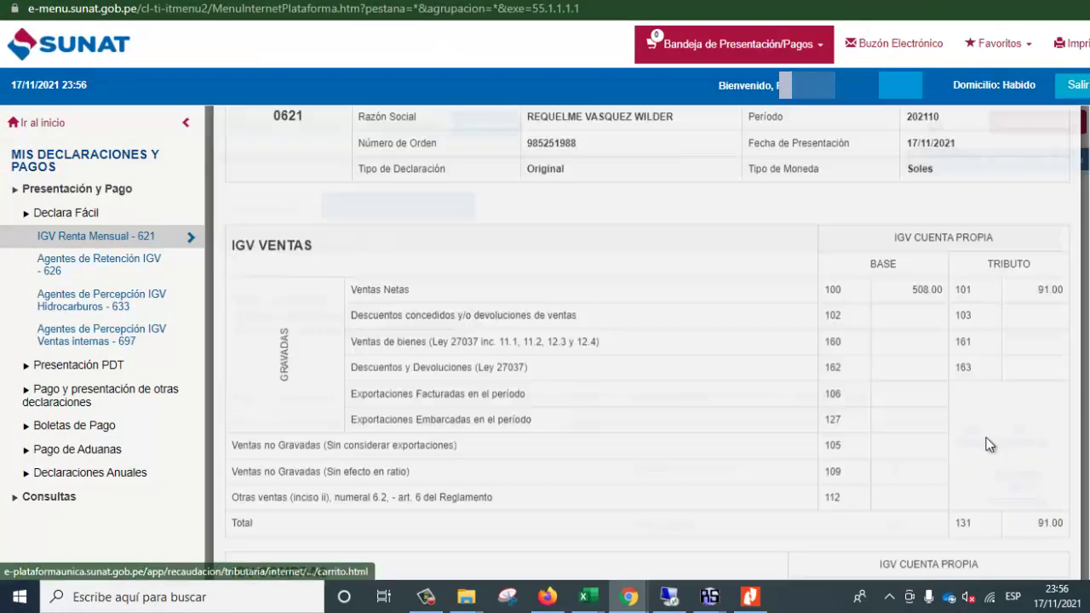
scroll(594, 337, "down", 5)
scroll(613, 453, "up", 5)
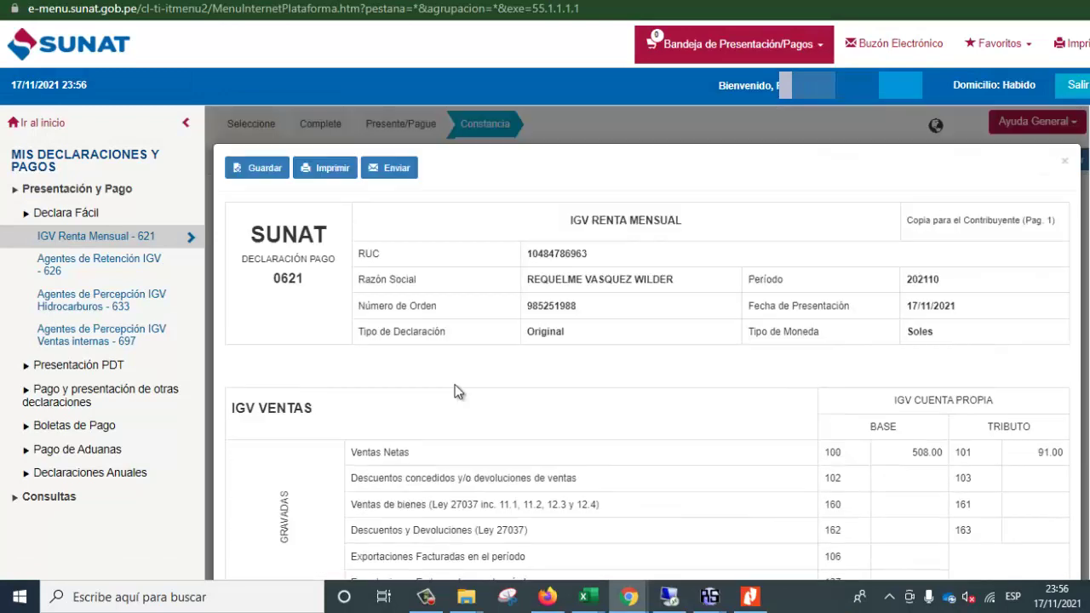
left_click(269, 170)
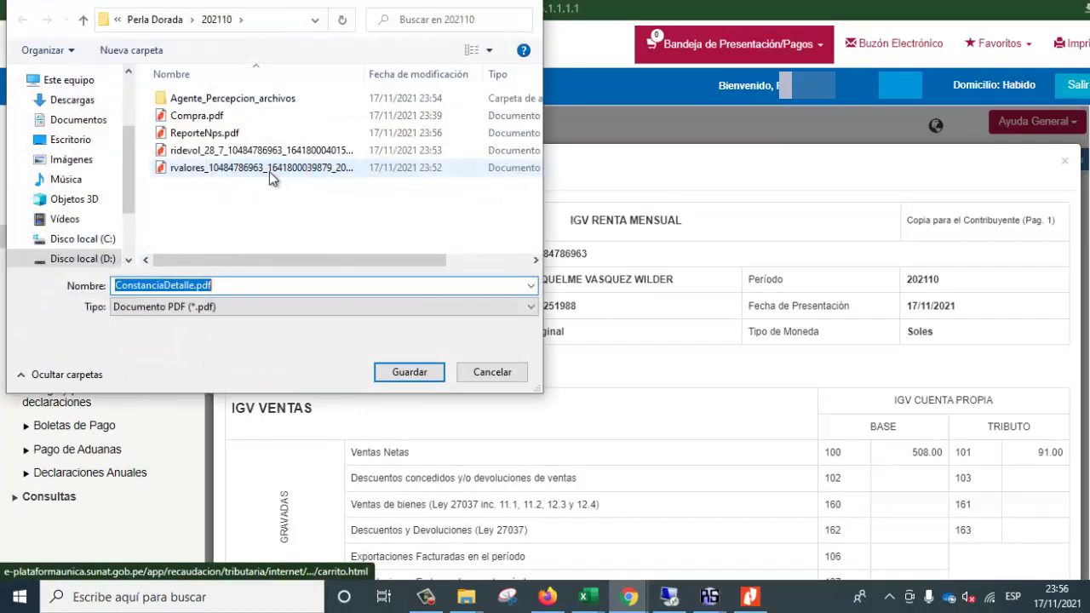
left_click(401, 374)
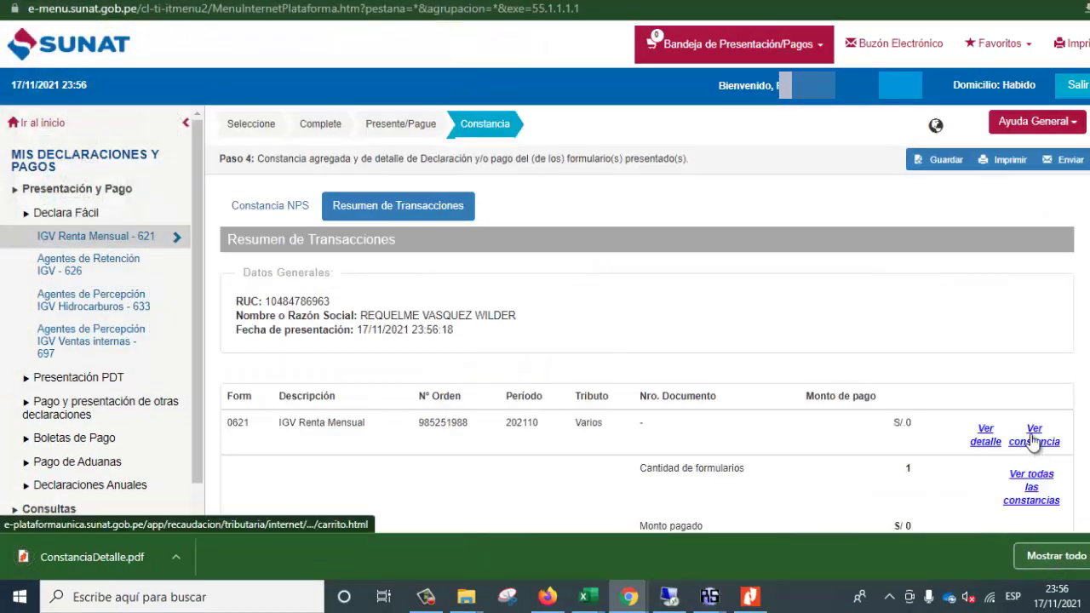
- Save the declaration constancia as a PDF, close its window and return to the SOL start page
left_click(1031, 437)
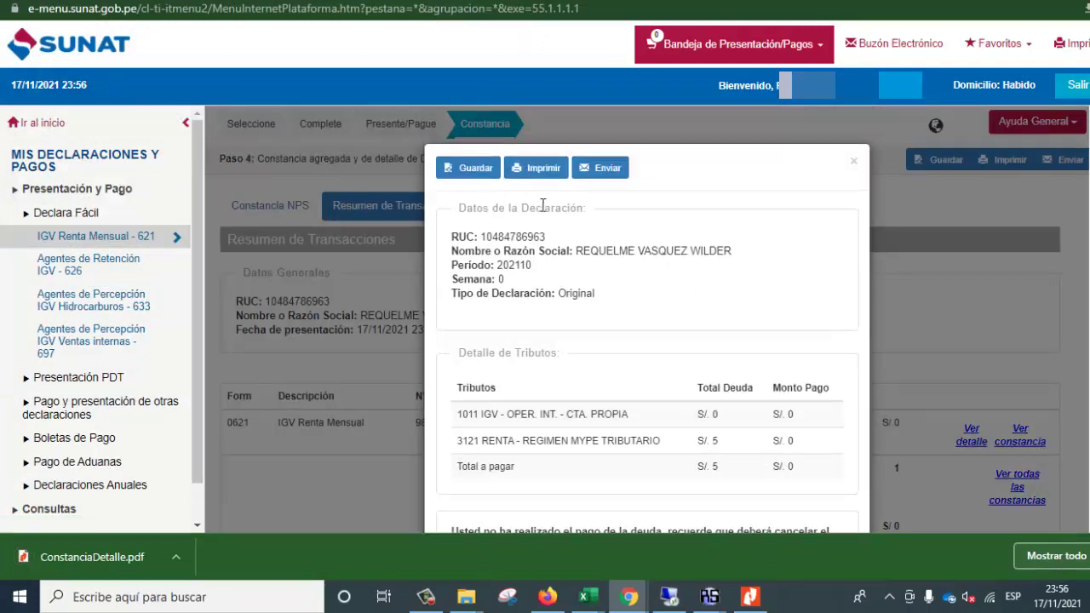
left_click(474, 170)
left_click(397, 373)
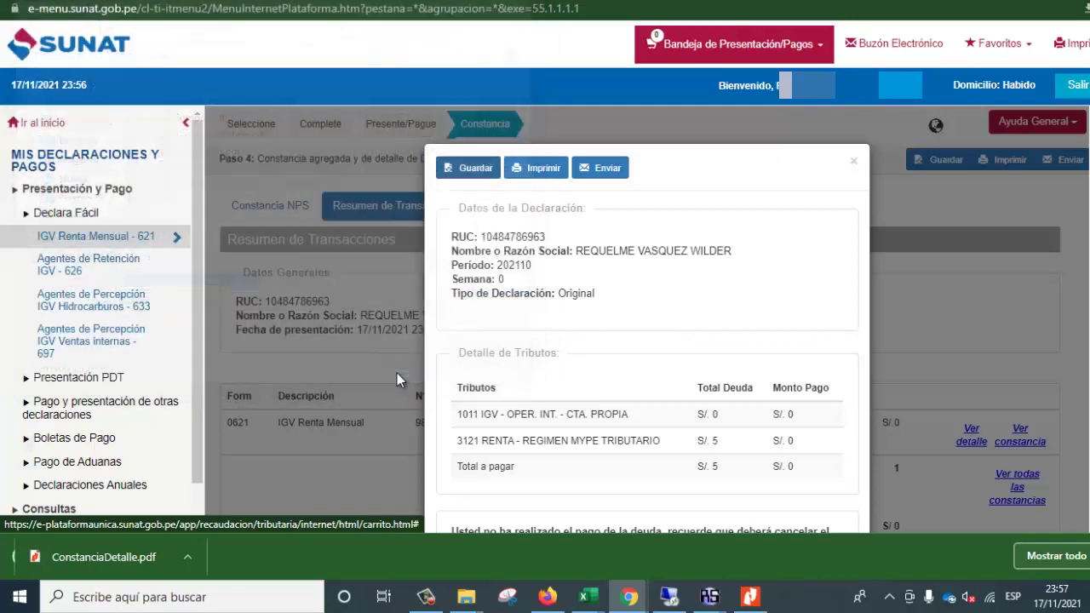
left_click(851, 164)
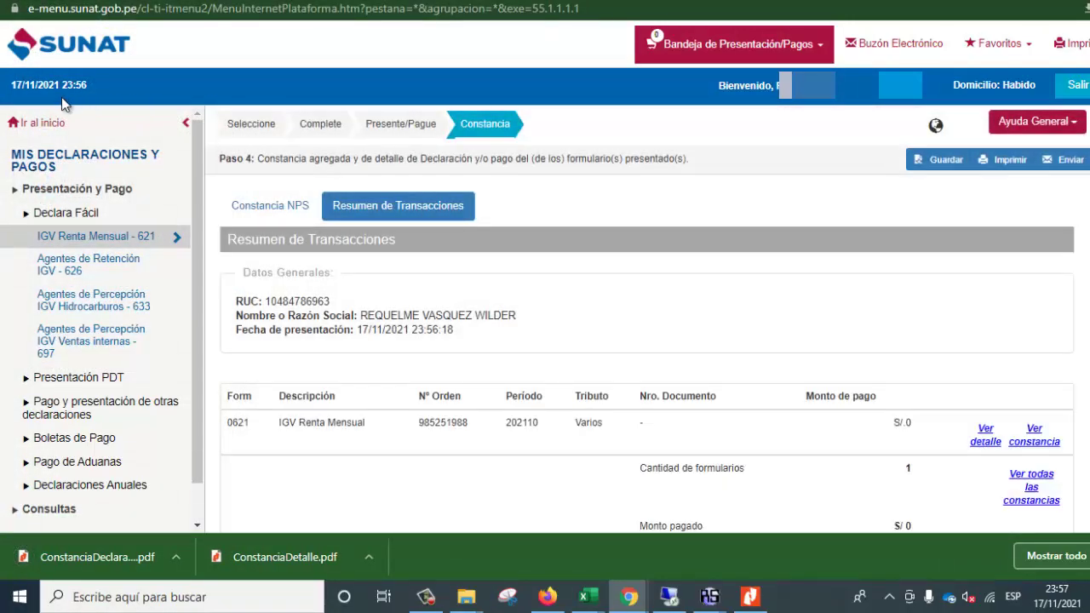
left_click(42, 122)
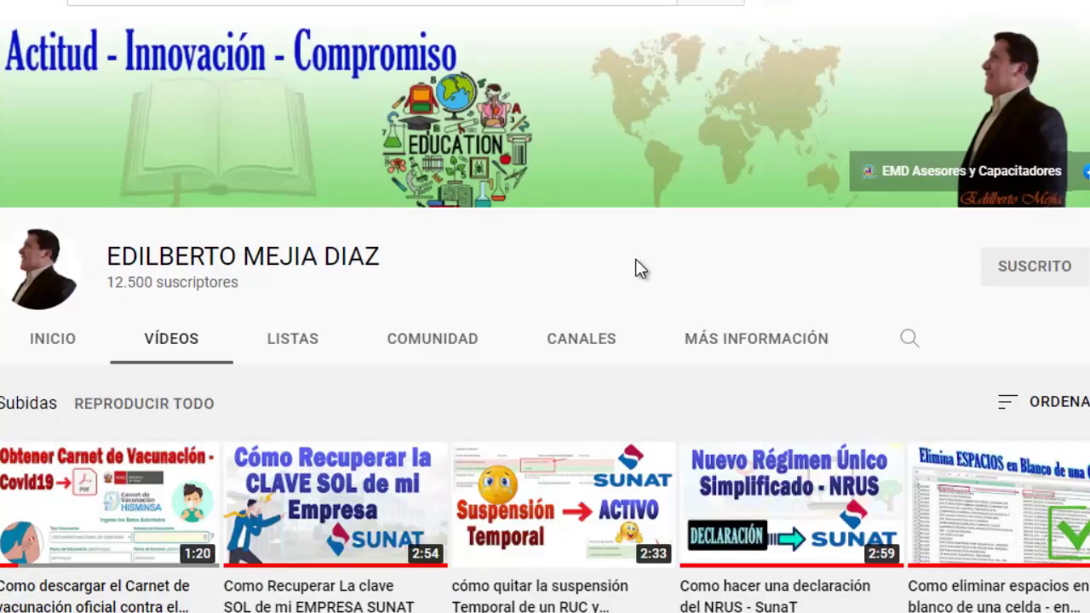